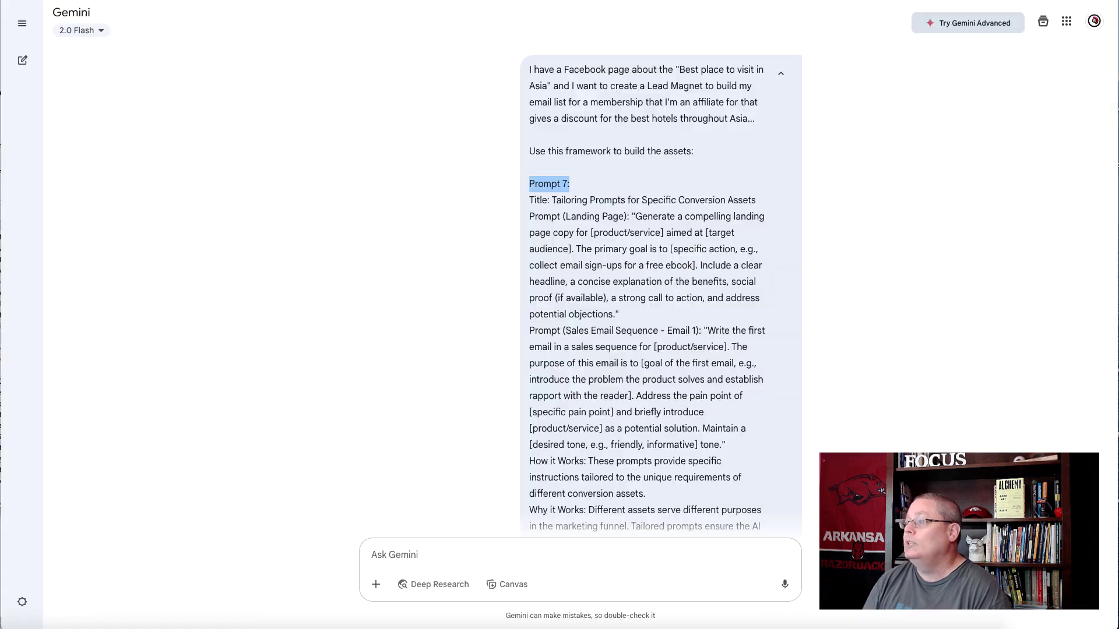
Step: Highlight the prompt's opening paragraph about the "Best place to visit in Asia" Facebook page and lead magnet
left_click(528, 71)
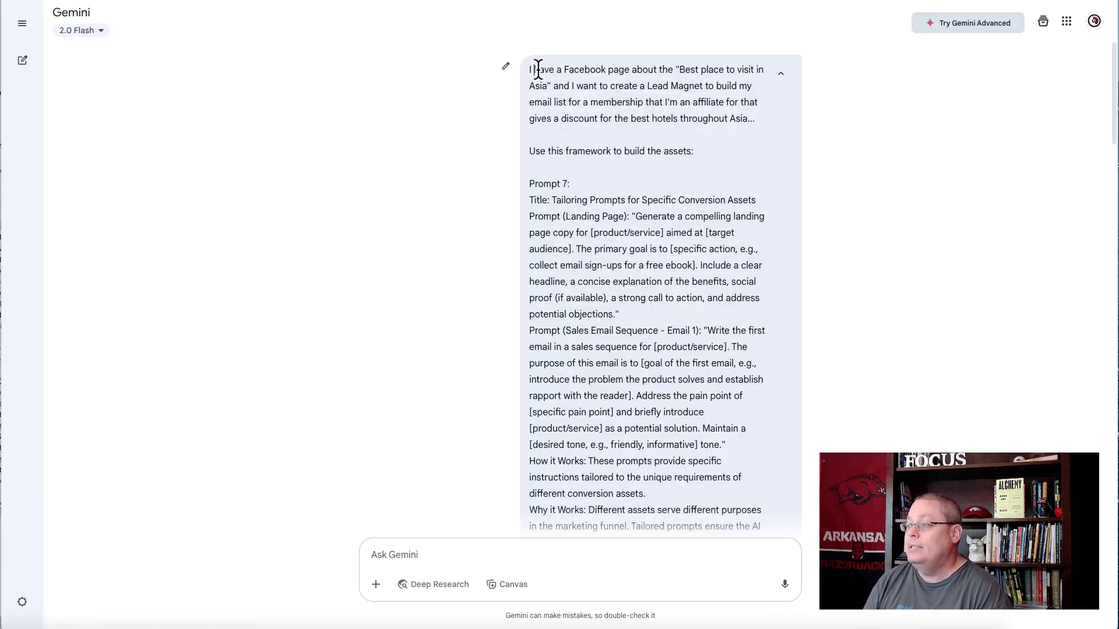
left_click_drag(529, 71, 761, 112)
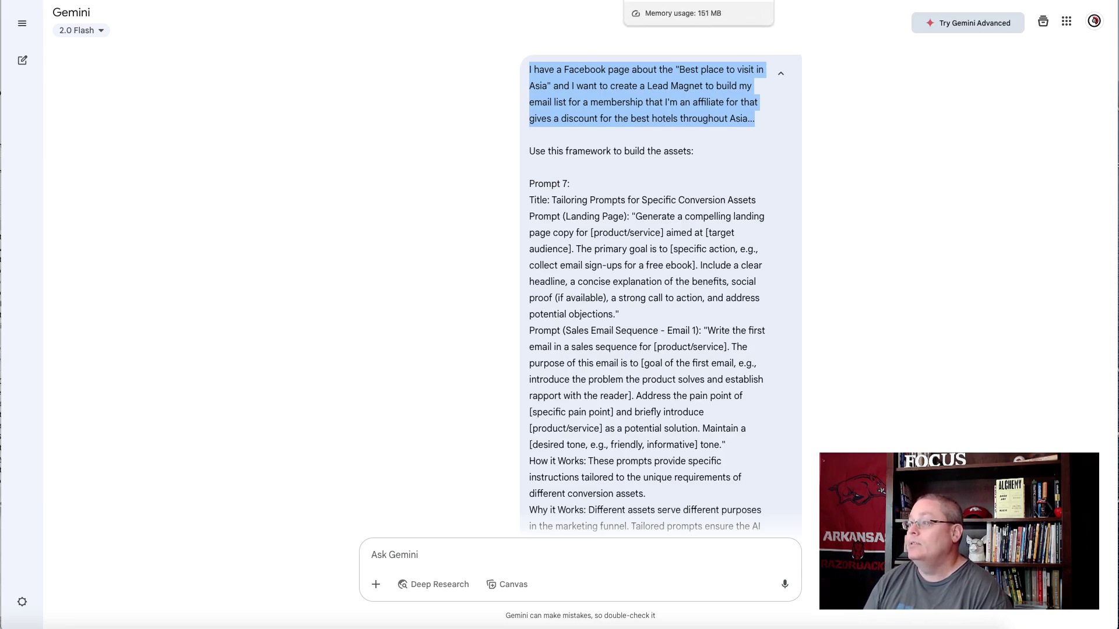
Step: Switch to the affiliate roadmap image, clear the old markings, write a red 1 beside Traffic, and tick and underline "1. Topic"
left_click(676, 1)
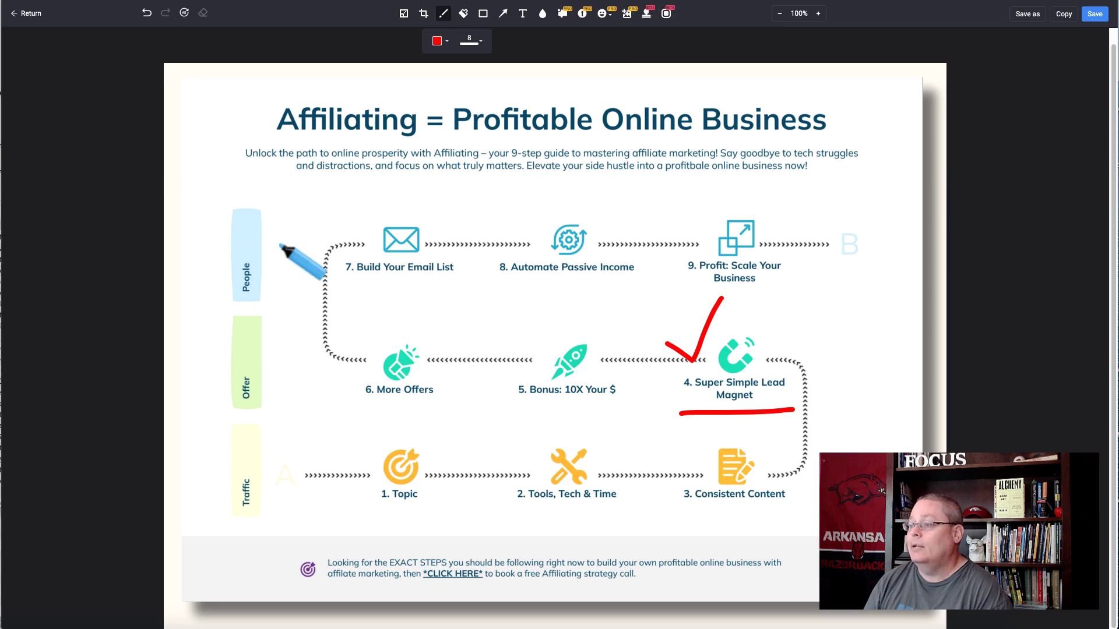
left_click(184, 13)
mouse_move(192, 452)
left_mouse_down()
mouse_move(204, 436)
mouse_move(204, 505)
mouse_move(220, 503)
left_mouse_up()
mouse_move(354, 451)
left_mouse_down()
mouse_move(364, 463)
mouse_move(384, 416)
left_mouse_up()
left_click_drag(367, 509, 433, 507)
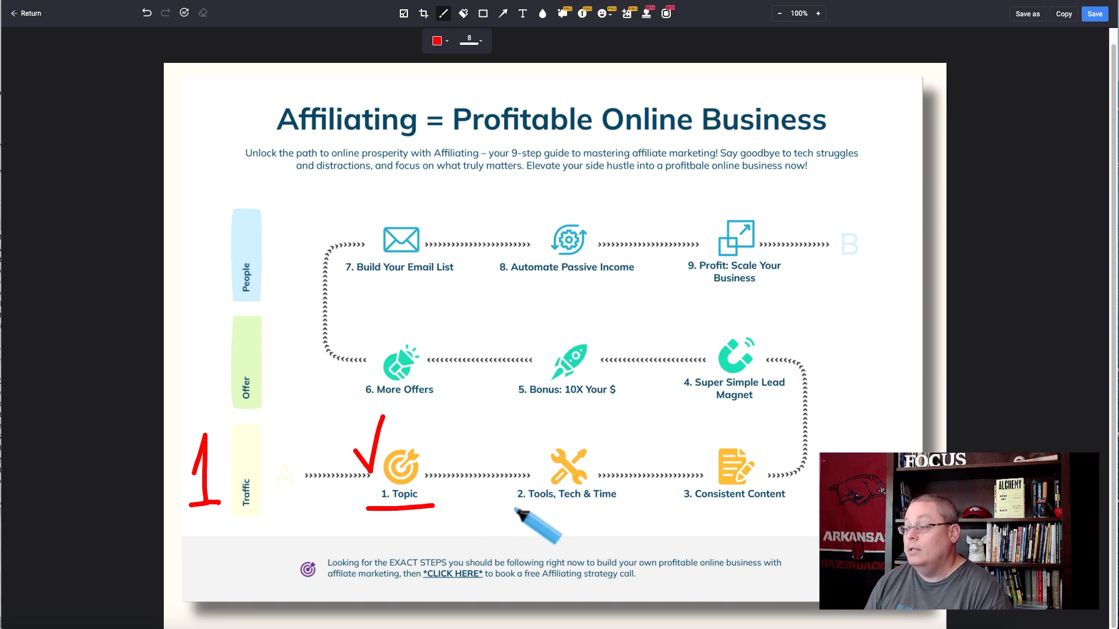
Step: Mark steps 2 and 3 of the roadmap, circling "Time", and draw an arrow from step 3 to an underlined "4. Super Simple Lead Magnet"
mouse_move(514, 508)
left_mouse_down()
mouse_move(627, 506)
mouse_move(578, 495)
mouse_move(612, 484)
left_mouse_up()
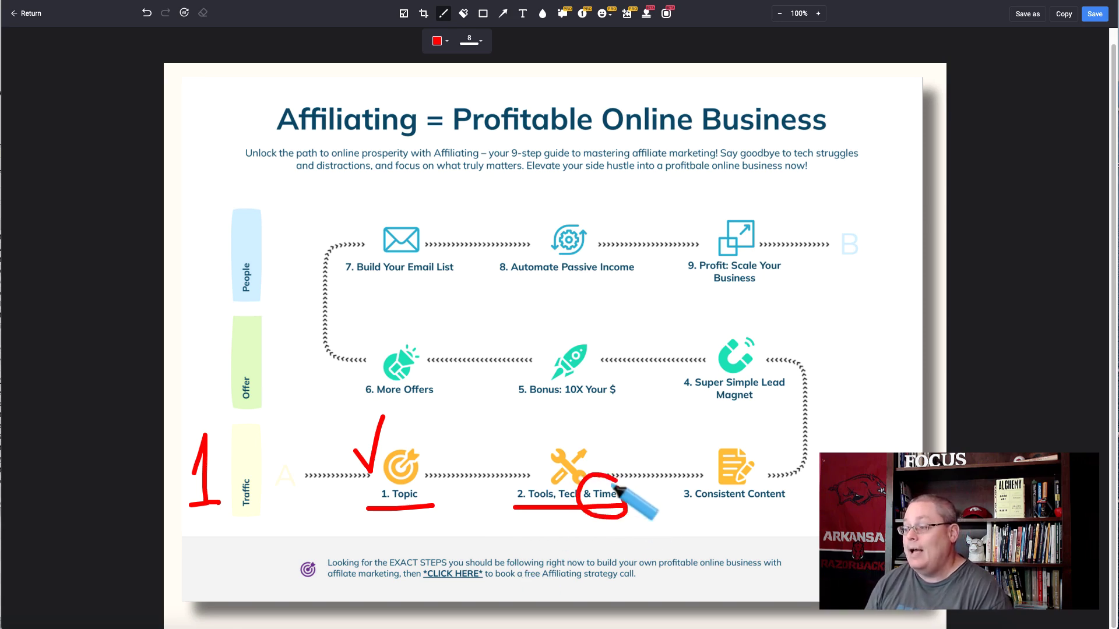
left_click_drag(689, 459, 723, 422)
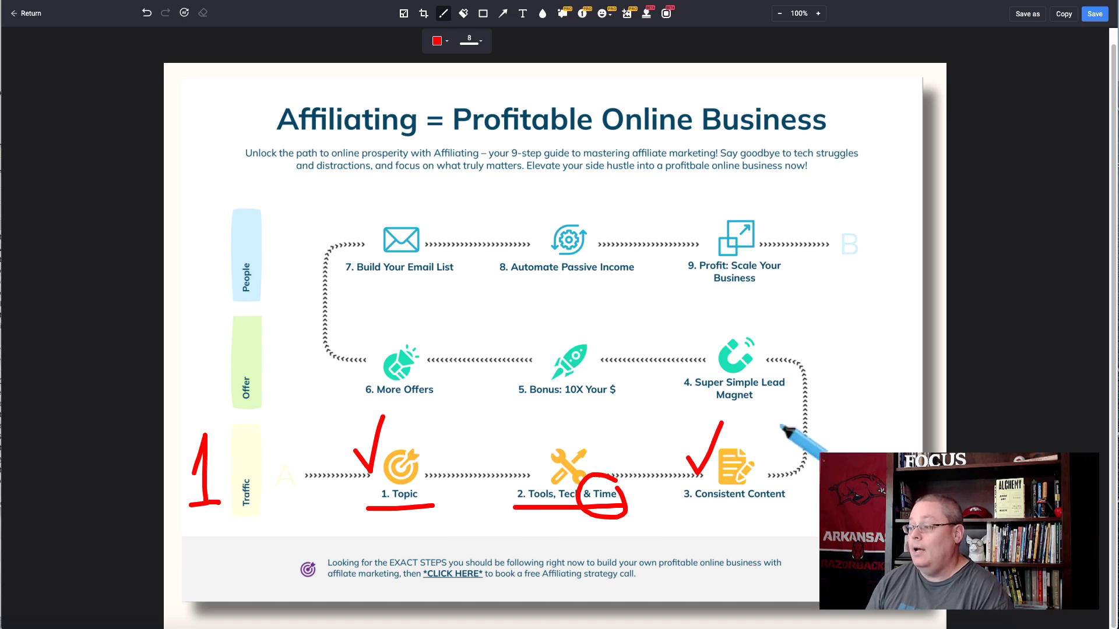
mouse_move(759, 466)
left_mouse_down()
mouse_move(874, 397)
mouse_move(789, 356)
left_mouse_up()
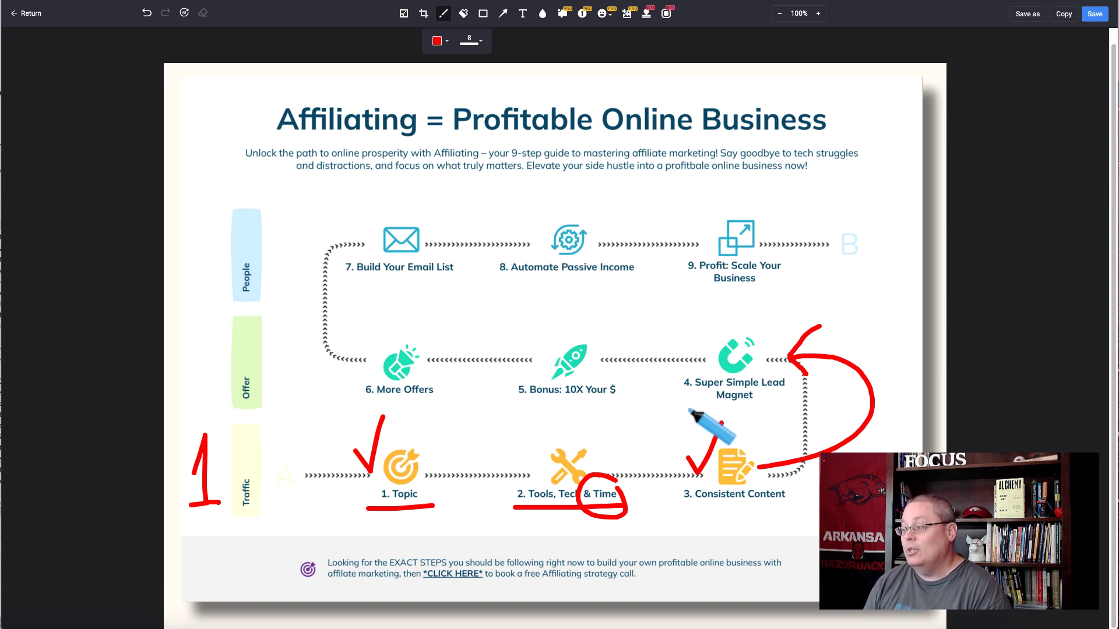
left_click_drag(690, 410, 827, 409)
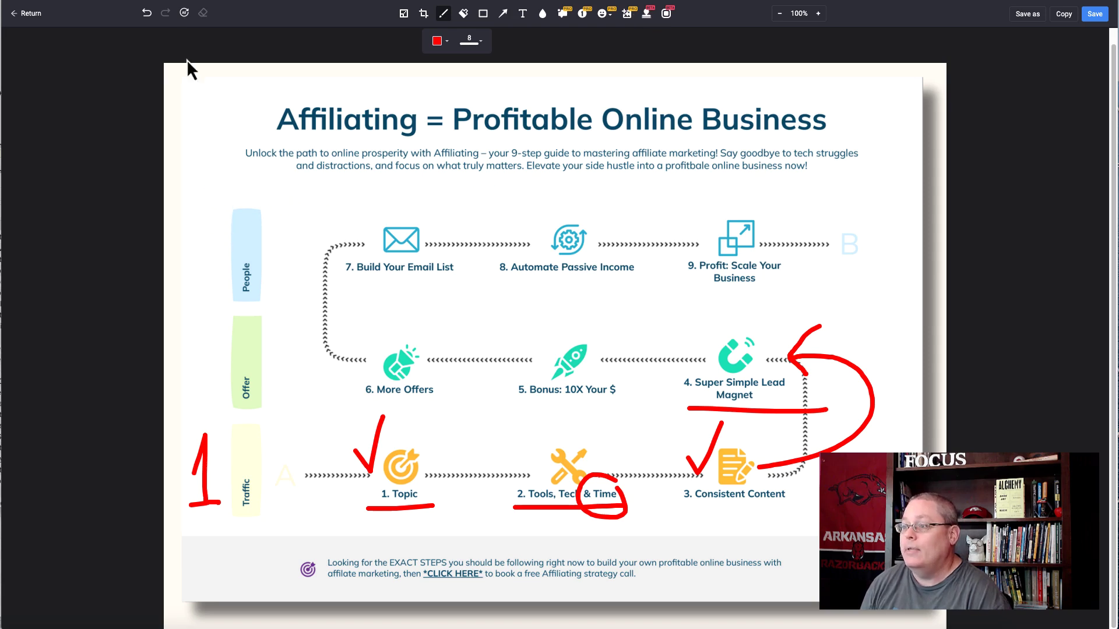
Step: Clear all markings from the roadmap, then circle, tick and underline "4. Super Simple Lead Magnet" in red
left_click(185, 13)
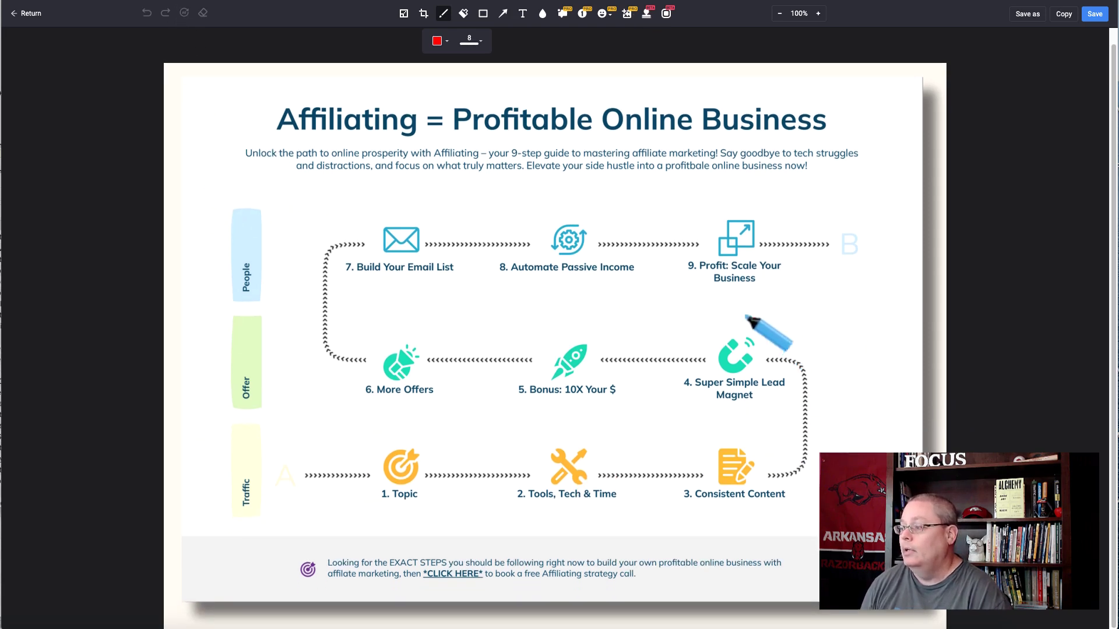
mouse_move(765, 329)
left_mouse_down()
mouse_move(839, 359)
mouse_move(733, 304)
left_mouse_up()
left_click_drag(670, 337, 734, 285)
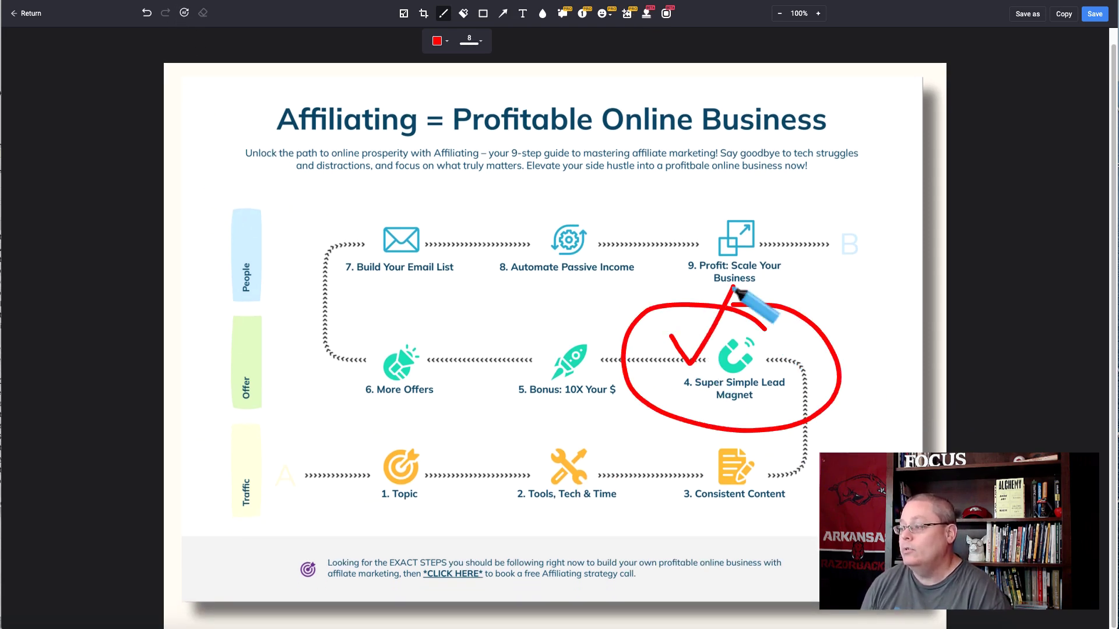
left_click_drag(699, 409, 787, 410)
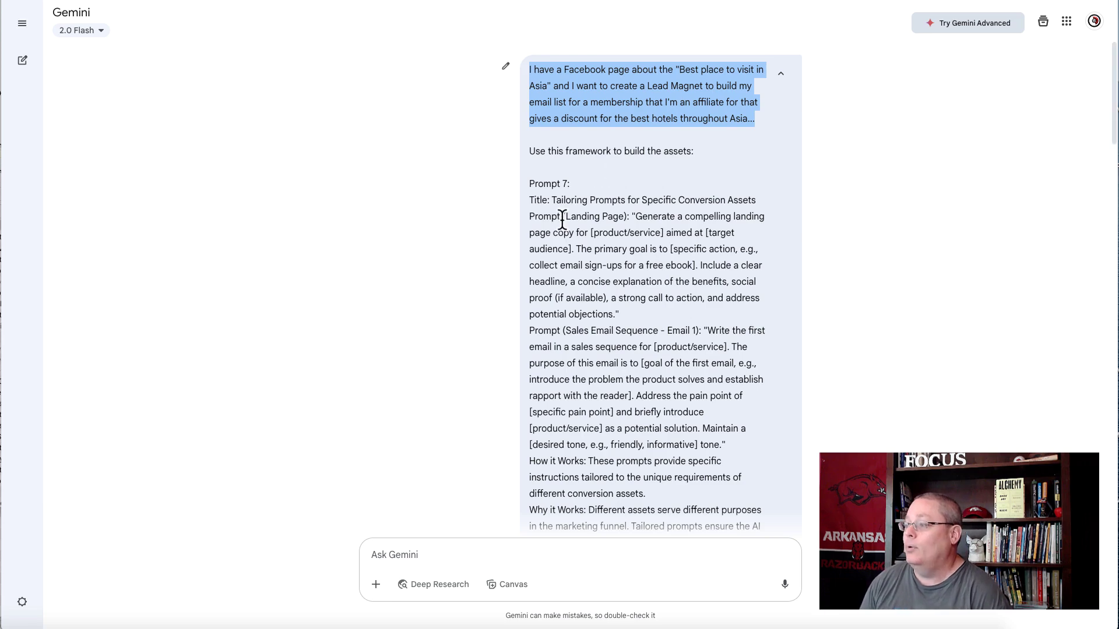
Step: Switch to Gemini, review the Prompt 7 framework in the submitted prompt, and highlight "Landing Page"
scroll(561, 220, "down", 1)
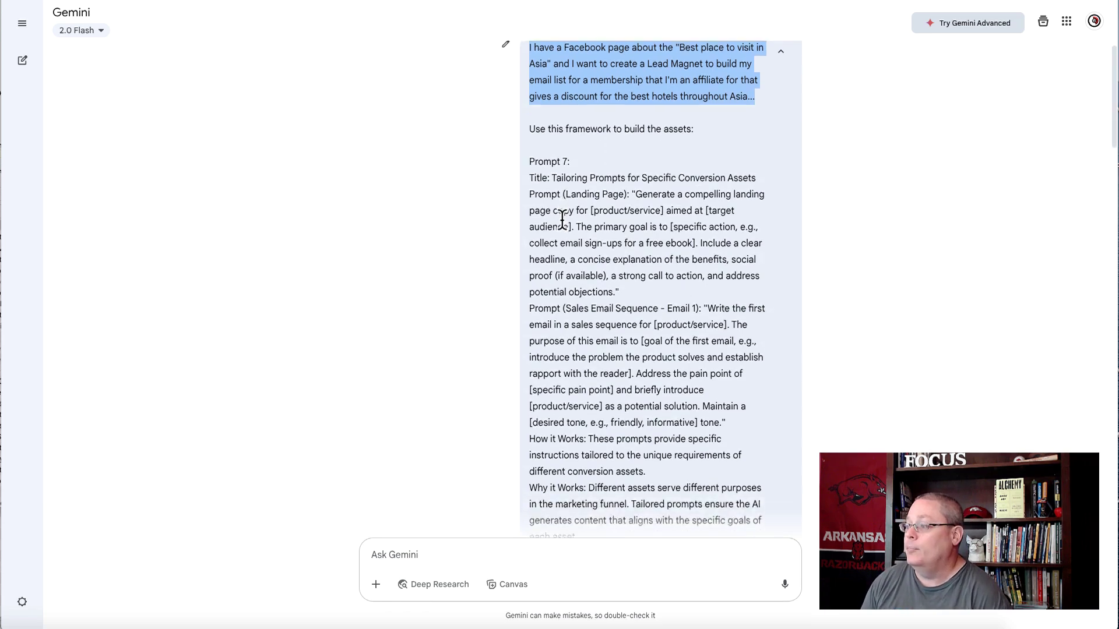
scroll(561, 220, "down", 2)
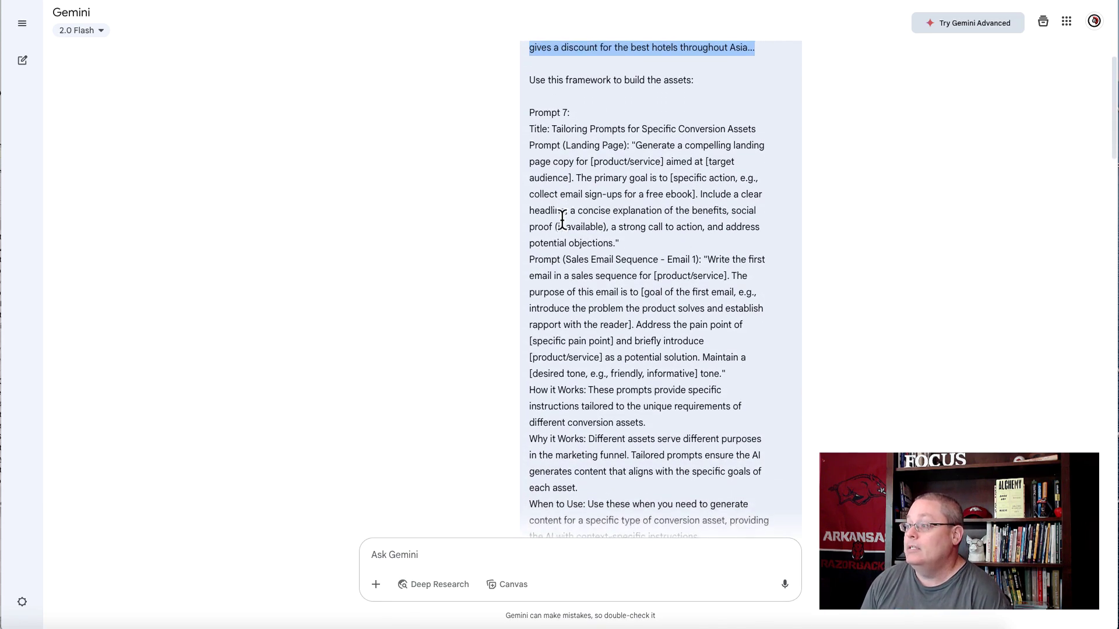
scroll(561, 220, "down", 1)
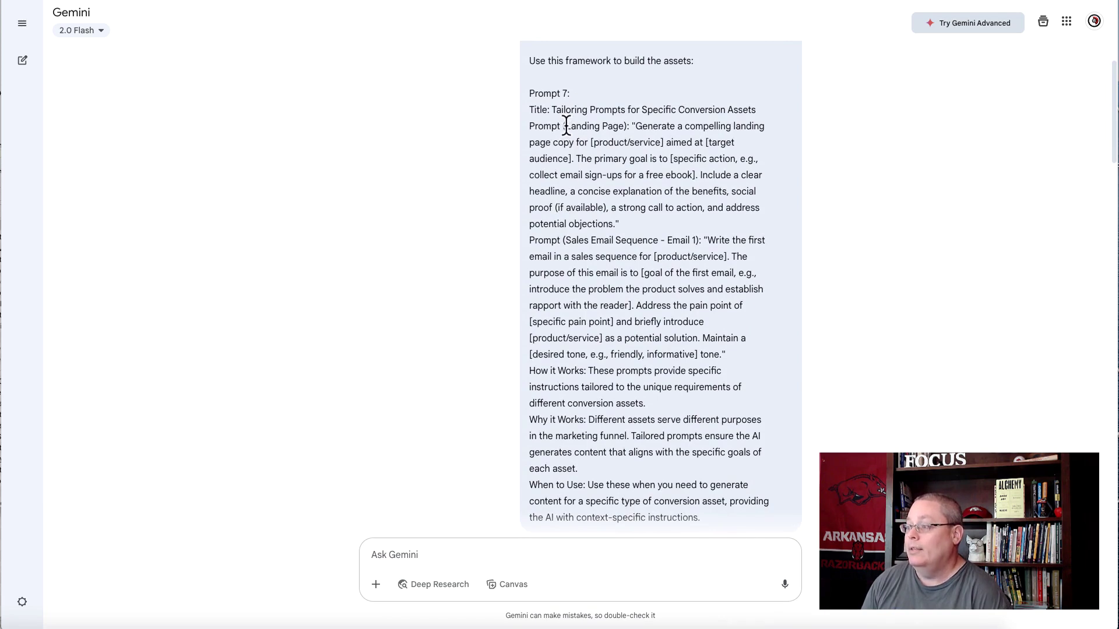
left_click_drag(565, 126, 623, 129)
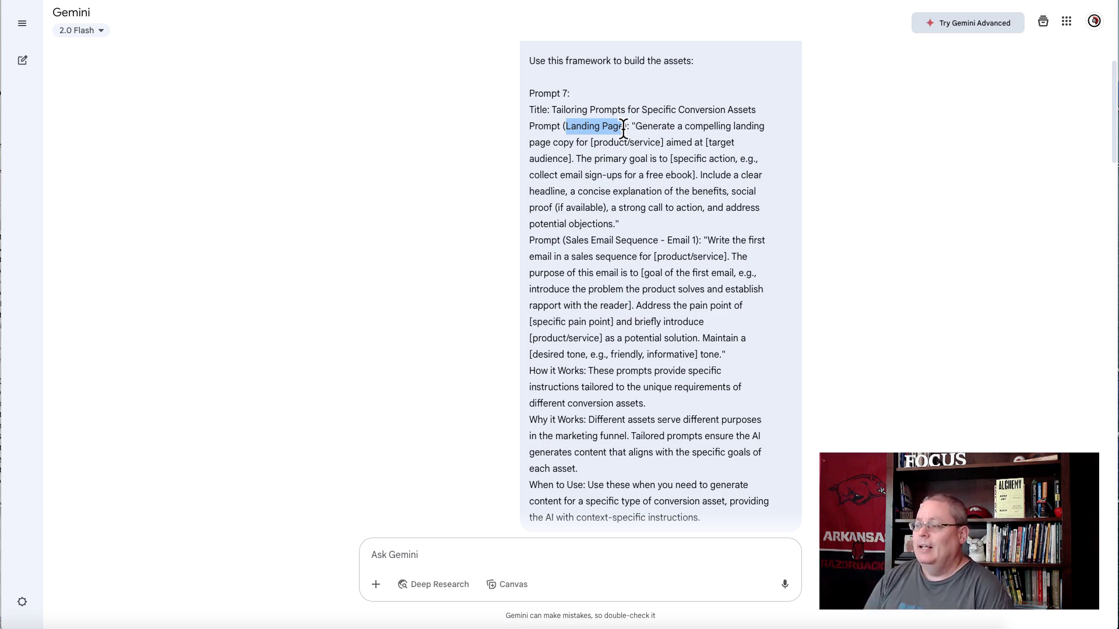
Step: Examine Gemini's reply, highlighting its introduction and the "Asia's Hidden Gems" travel guide lead magnet idea
scroll(600, 187, "down", 6)
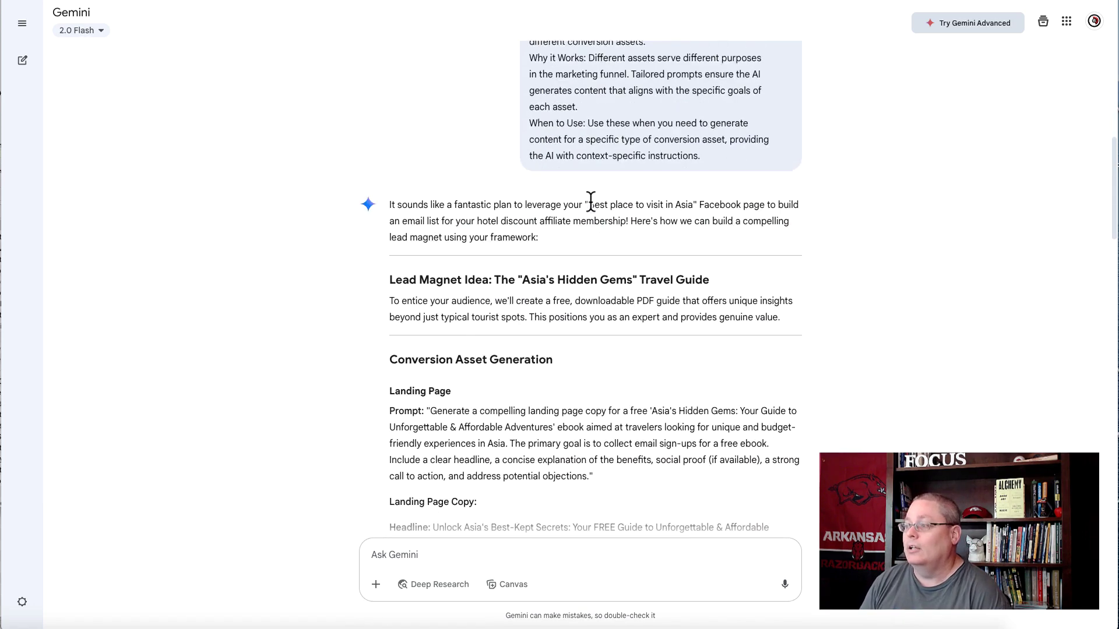
scroll(591, 201, "down", 2)
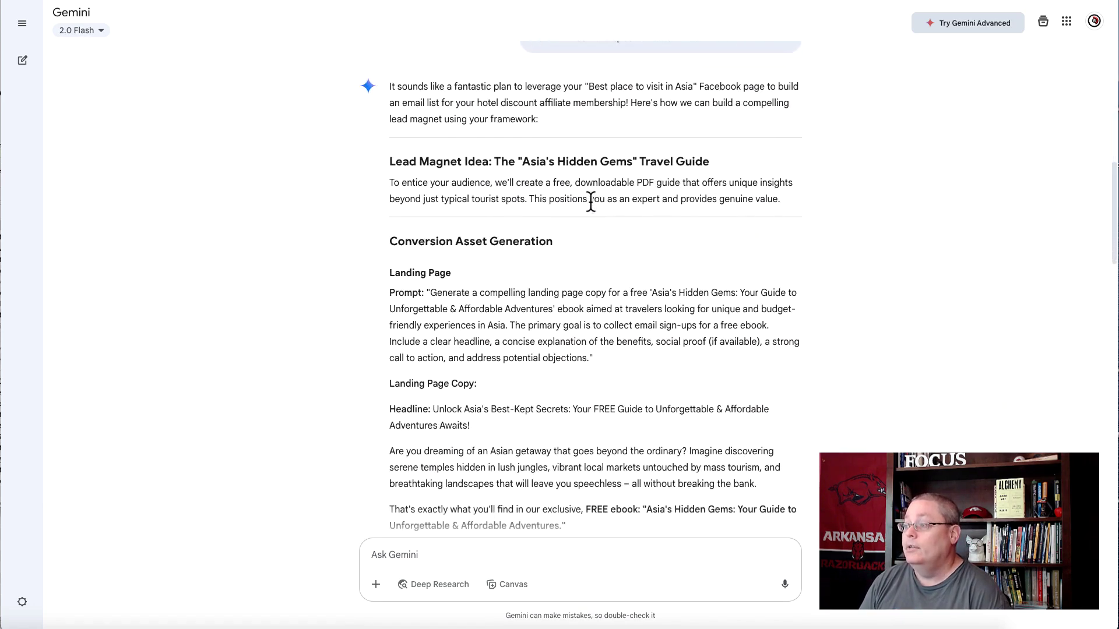
left_click_drag(563, 121, 389, 78)
scroll(558, 121, "down", 1)
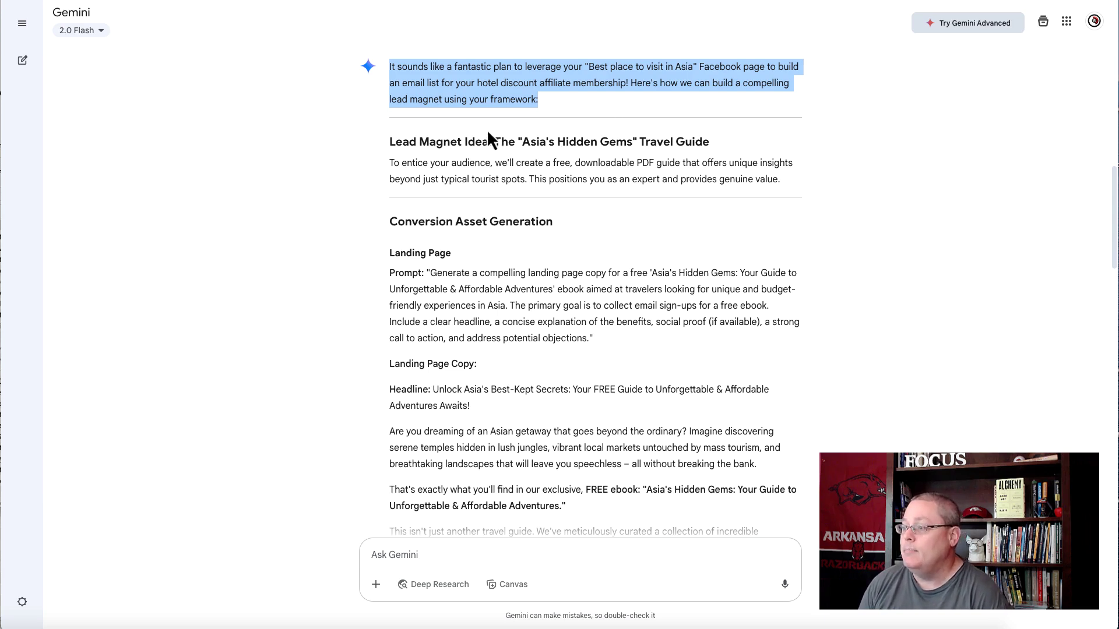
triple_click(397, 142)
left_click(480, 180)
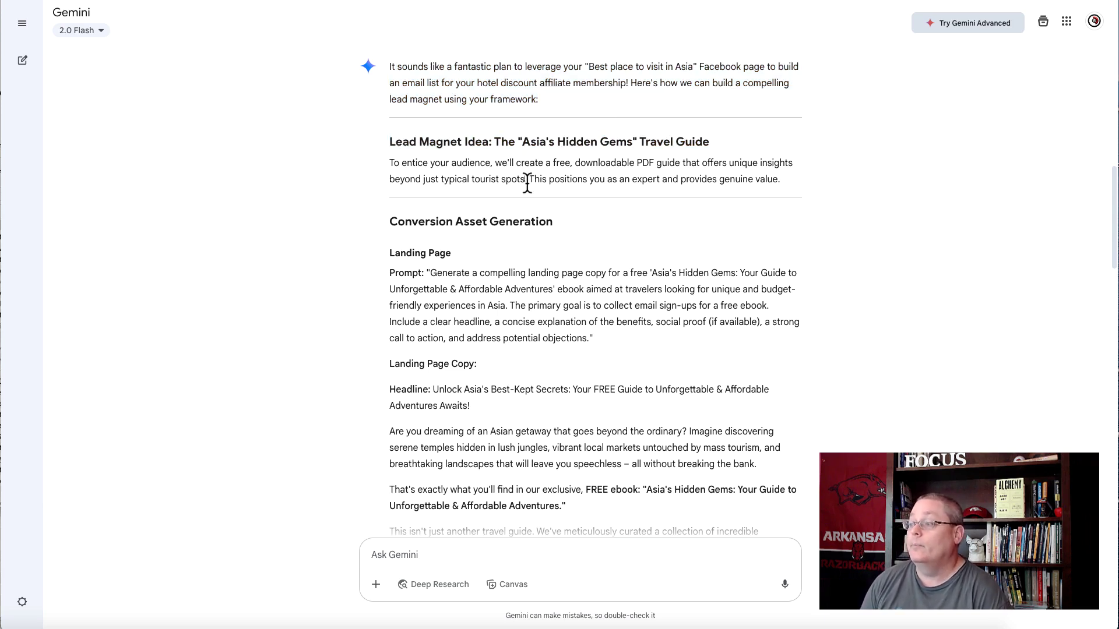
left_click_drag(803, 183, 389, 143)
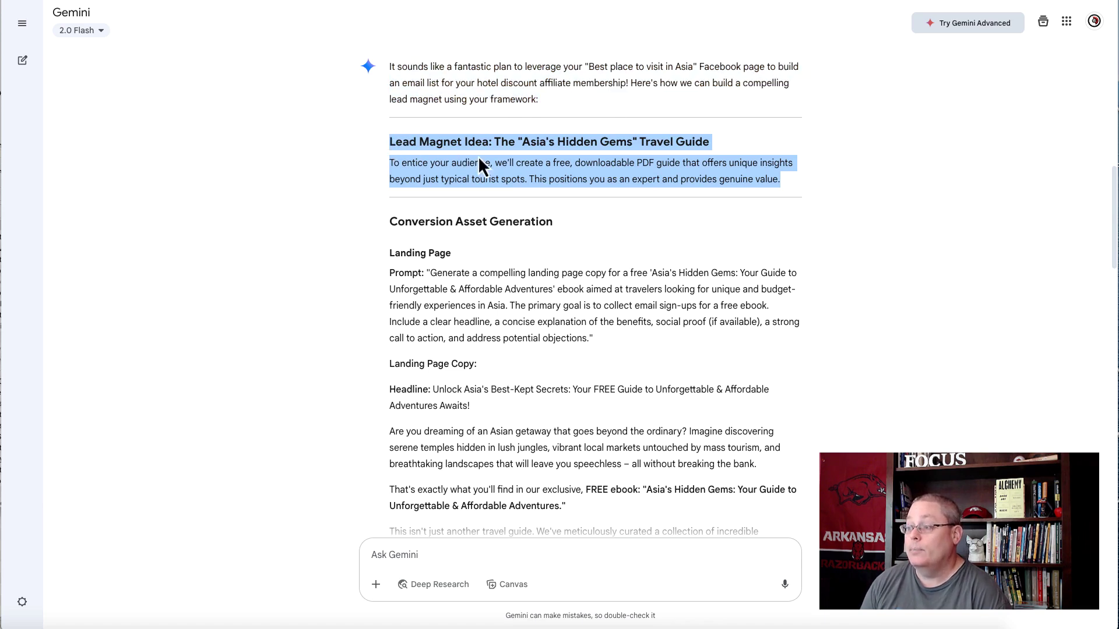
Step: Review the Conversion Asset Generation section, highlighting its heading, the Landing Page subheading and the tailored landing page prompt
triple_click(410, 253)
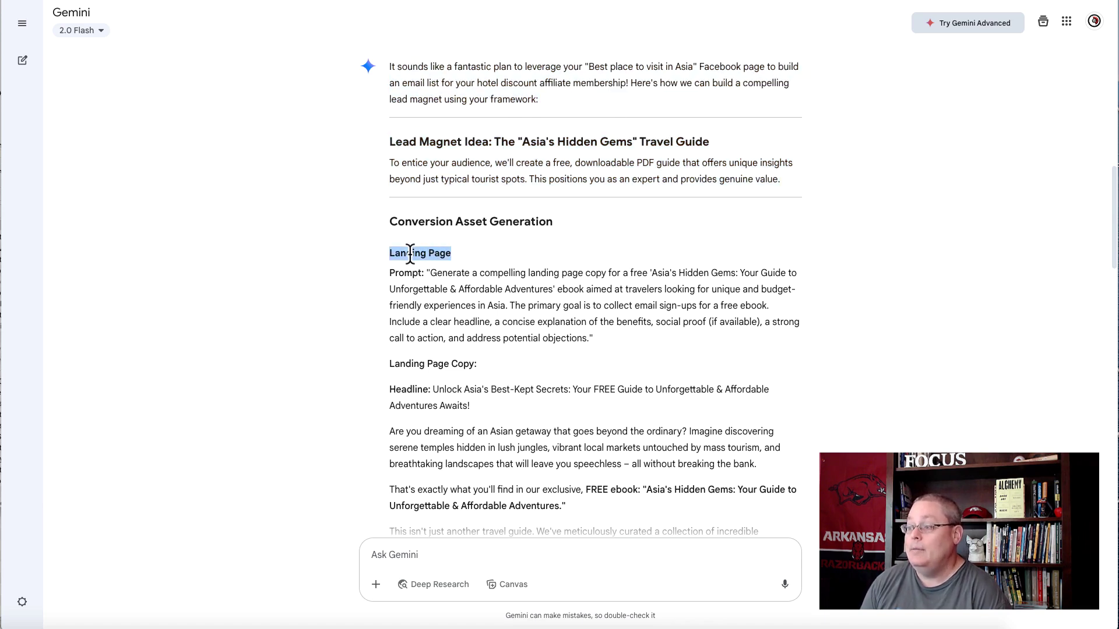
triple_click(417, 224)
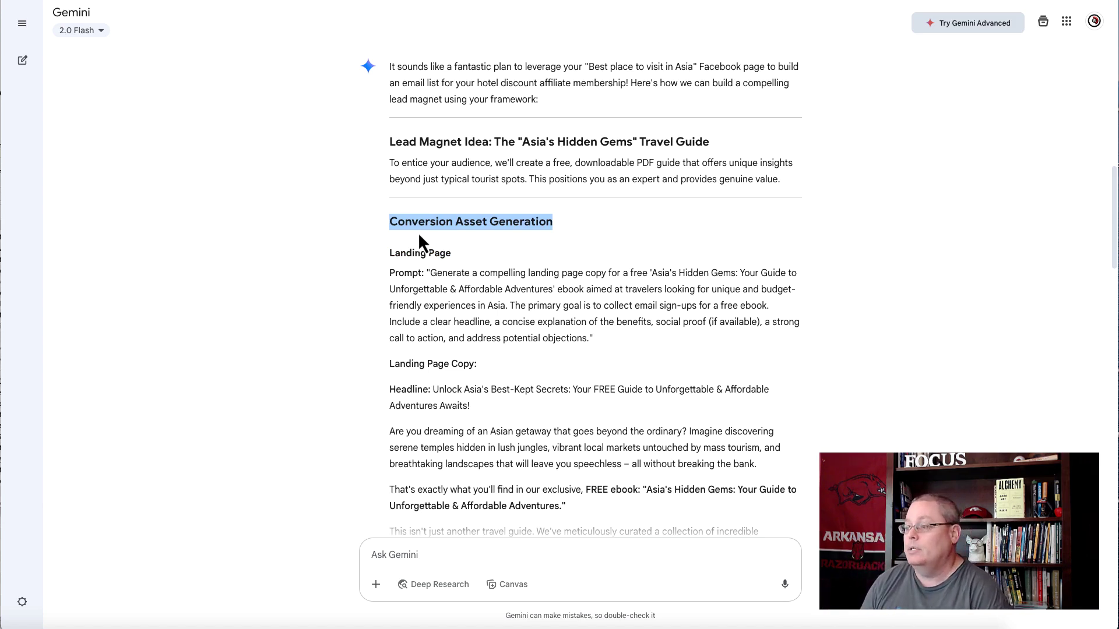
triple_click(408, 253)
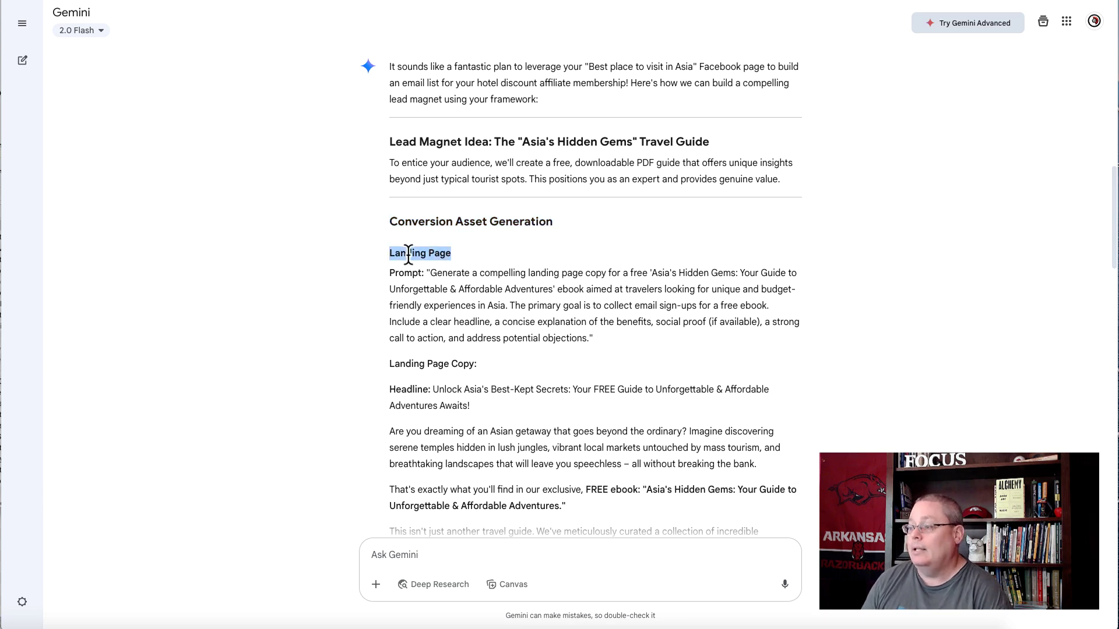
scroll(442, 302, "down", 1)
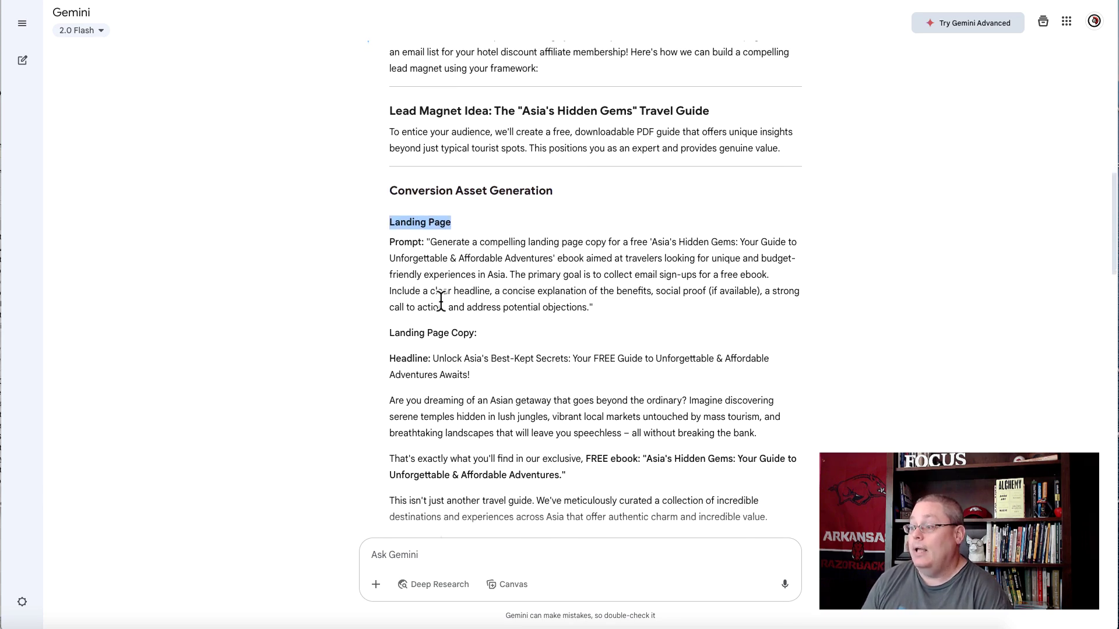
triple_click(395, 228)
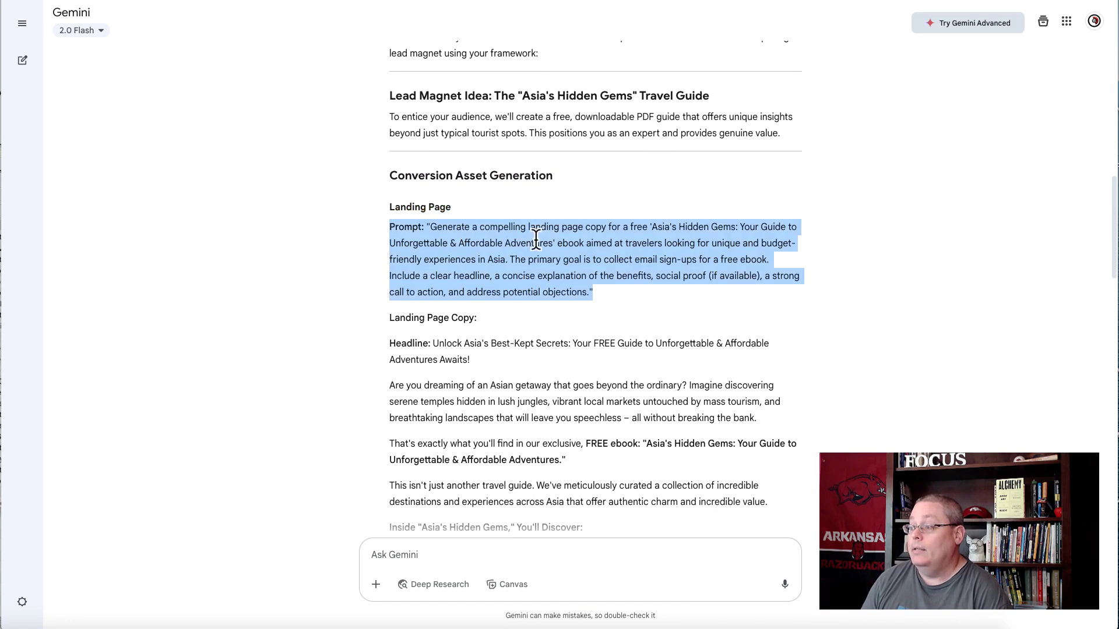
Step: Copy the landing page headline "Unlock Asia's Best-Kept Secrets: Your FREE Guide to Unforgettable & Affordable Adventures Awaits!"
scroll(533, 253, "down", 4)
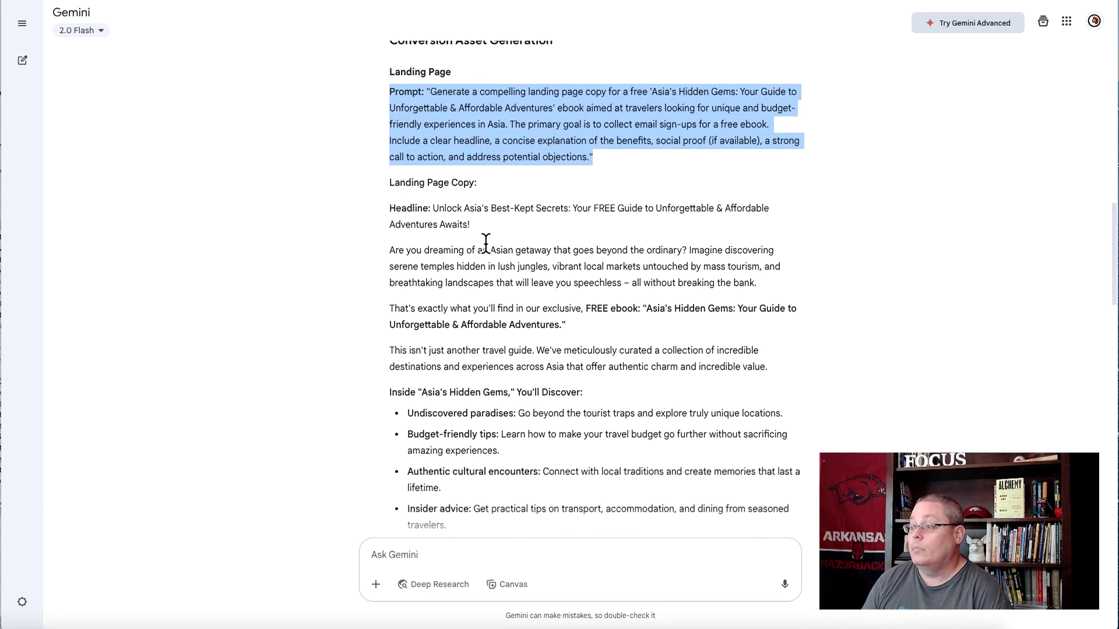
scroll(485, 242, "down", 1)
triple_click(479, 173)
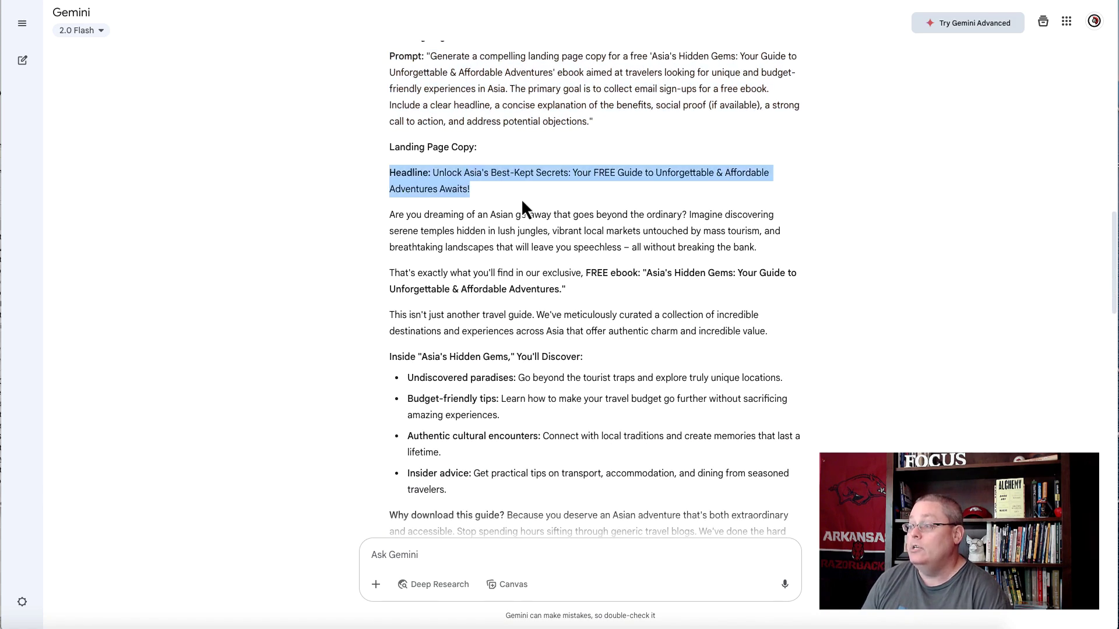
scroll(522, 202, "down", 1)
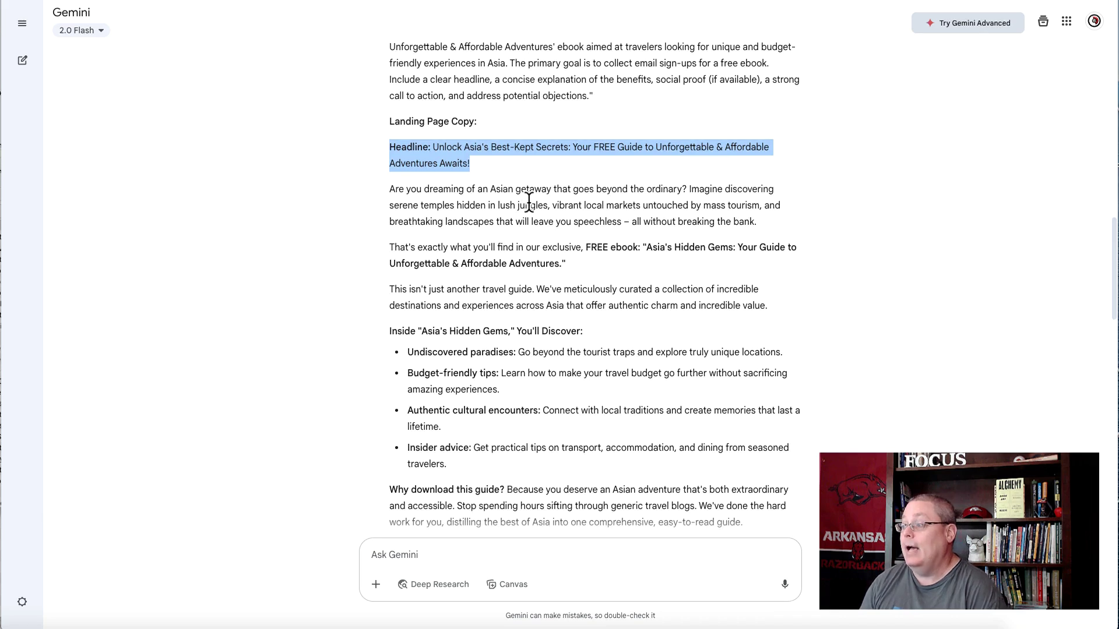
left_click_drag(432, 147, 471, 163)
right_click(459, 156)
left_click(477, 181)
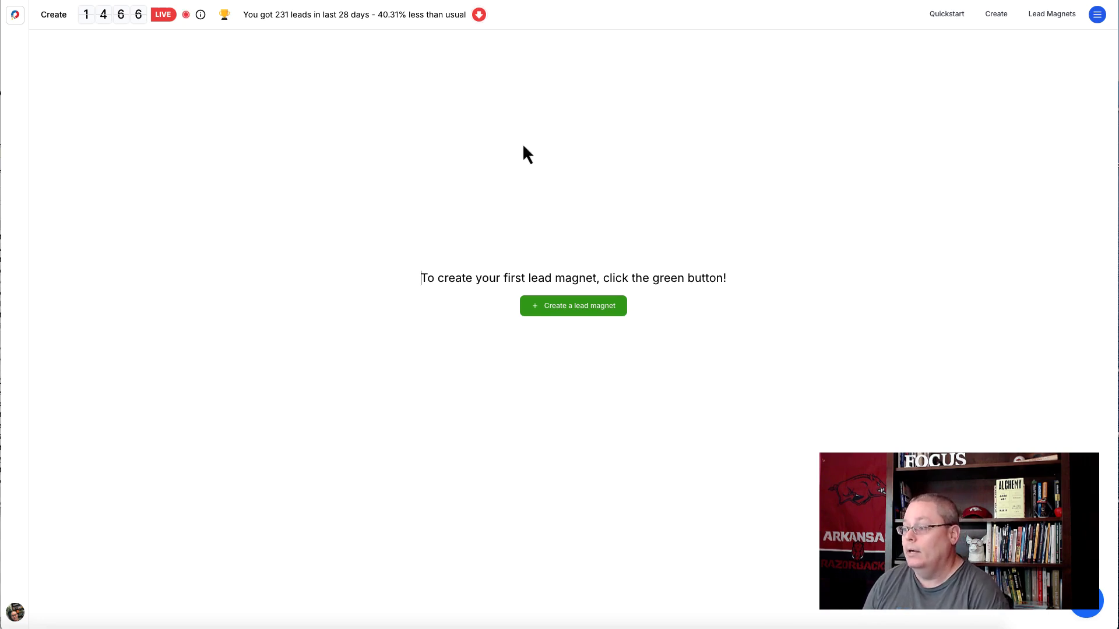
Step: In the lead magnet builder, open the form for a new lead magnet and look through the available templates
left_click(609, 310)
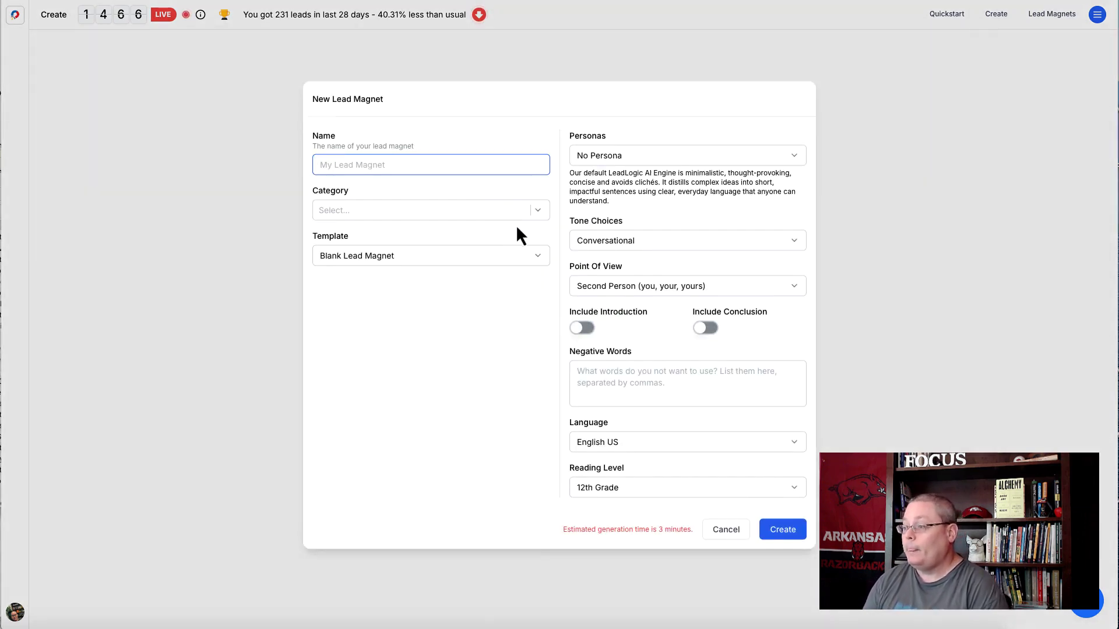
left_click(490, 258)
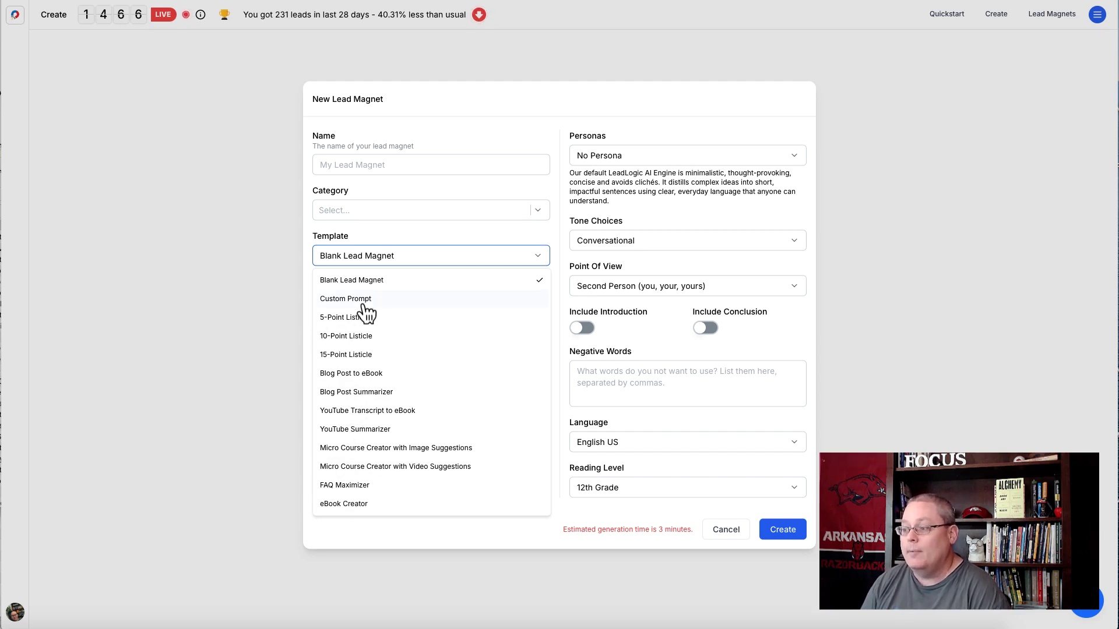
left_click(400, 234)
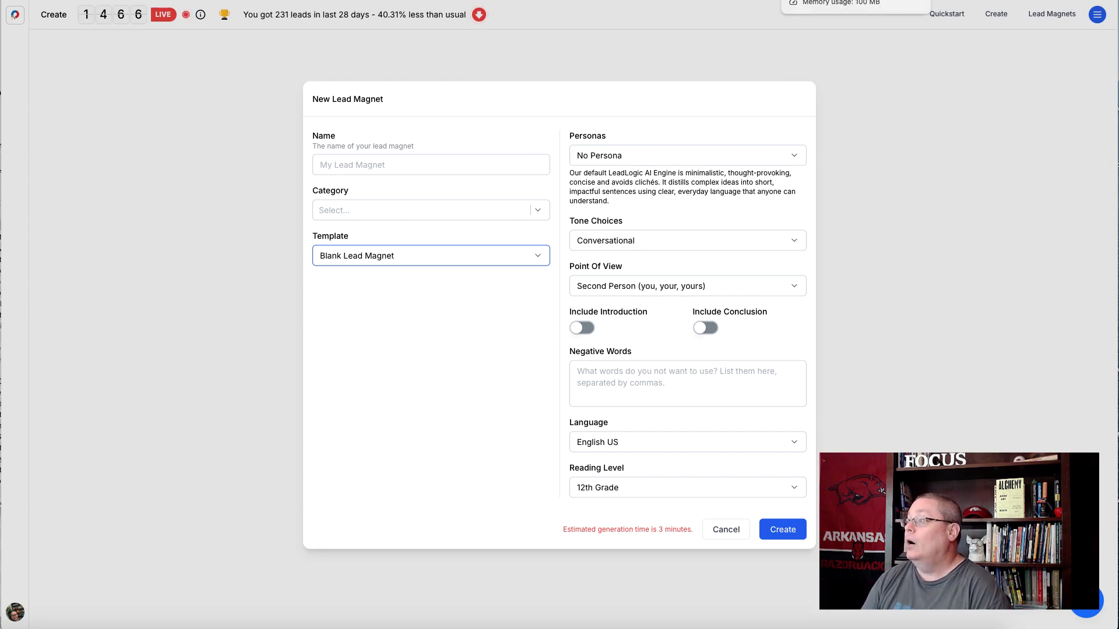
Step: Return to the roadmap image, clear its markings, and tick and underline "1. Topic" in red
left_click(886, 2)
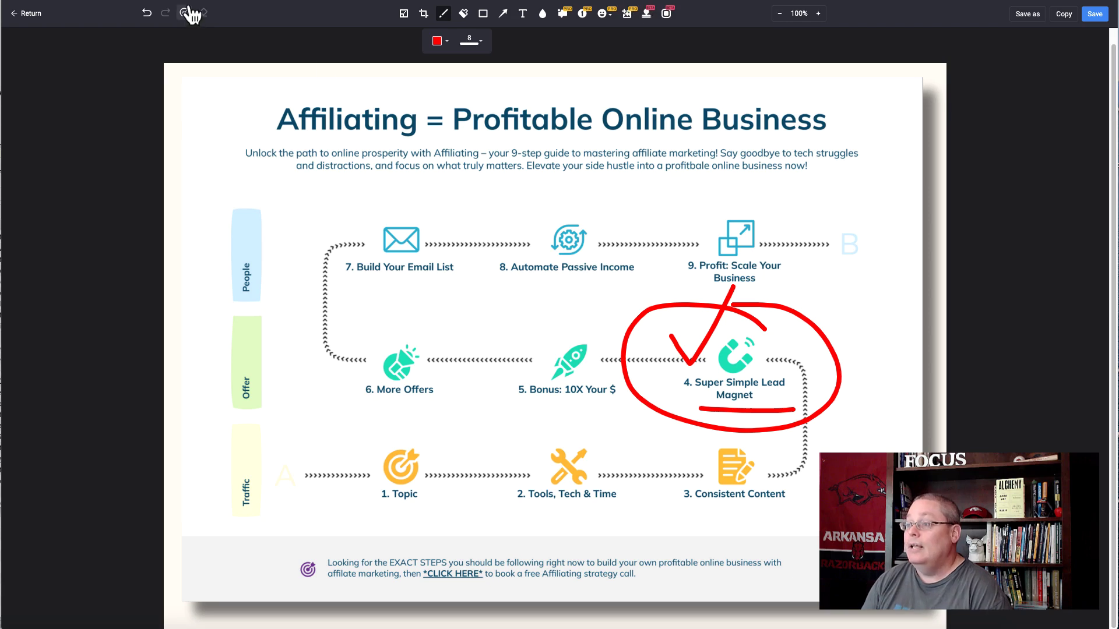
left_click(184, 12)
left_click_drag(347, 459, 386, 410)
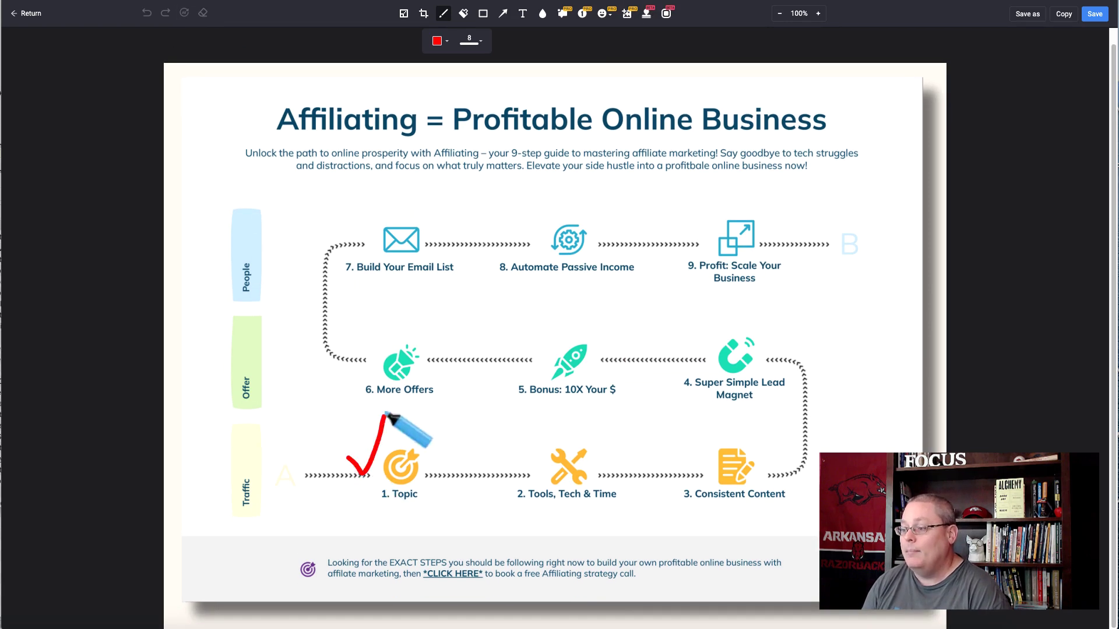
left_click_drag(355, 511, 429, 511)
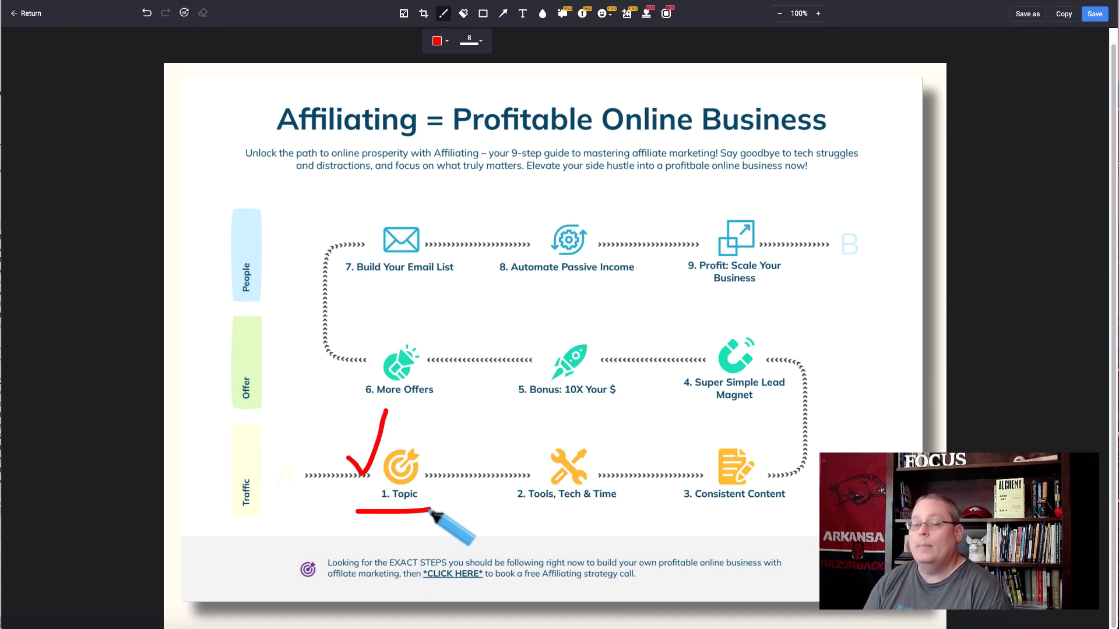